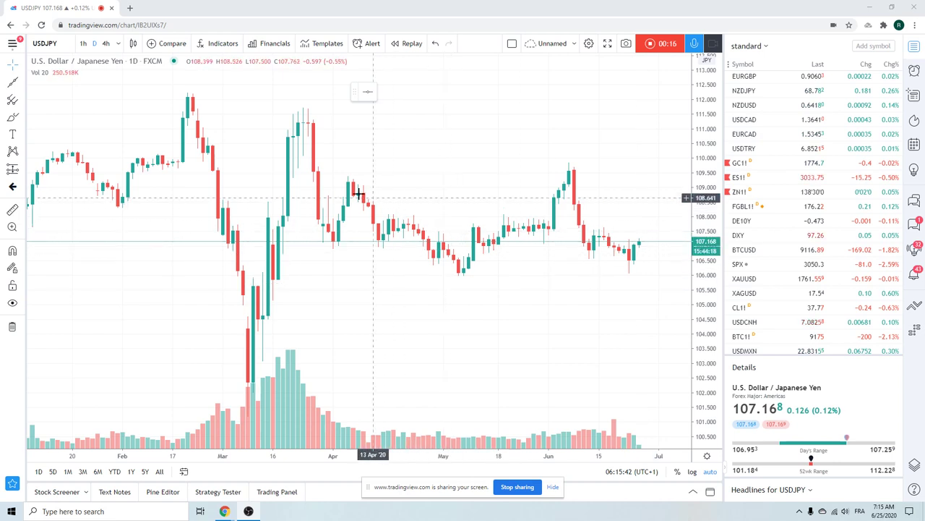
Step: Find CADJPY in the watchlist, load its chart, and set the timeframe to 4h
scroll(475, 256, "up", 2)
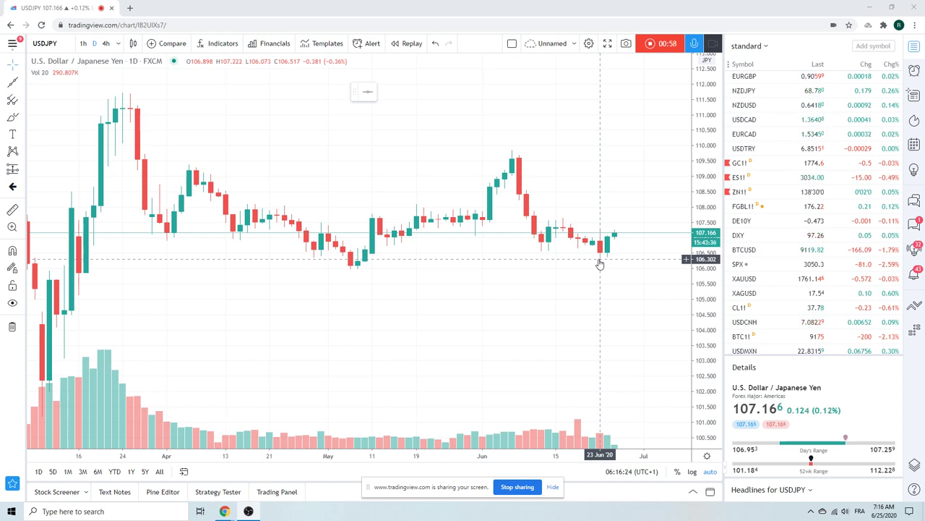
scroll(571, 287, "down", 3)
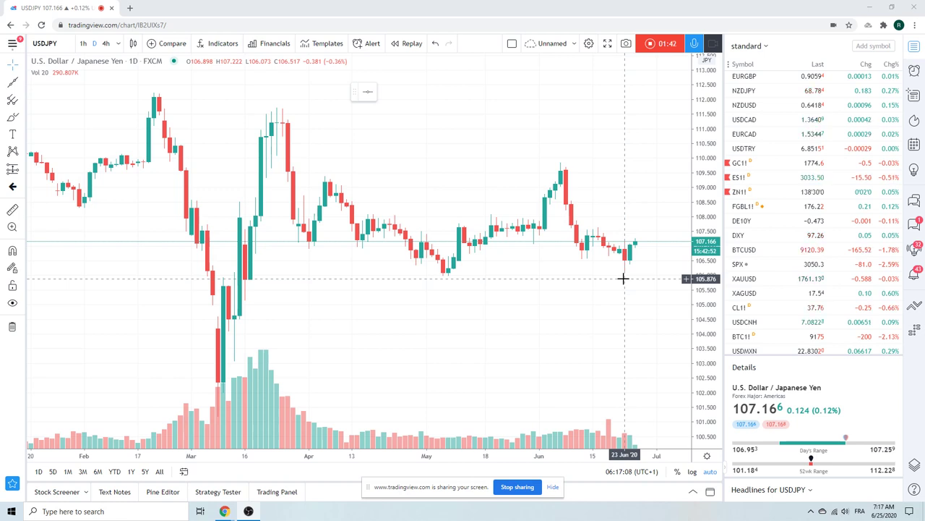
scroll(579, 278, "down", 2)
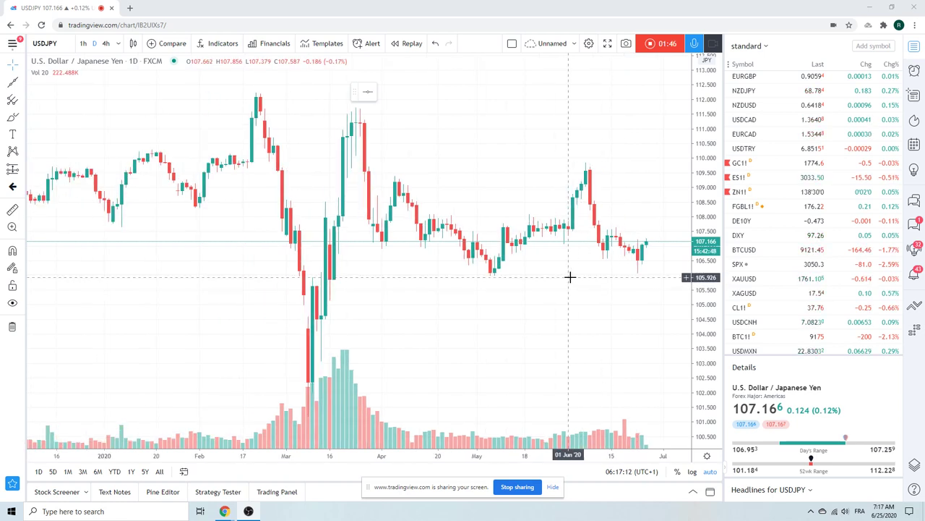
scroll(572, 277, "up", 2)
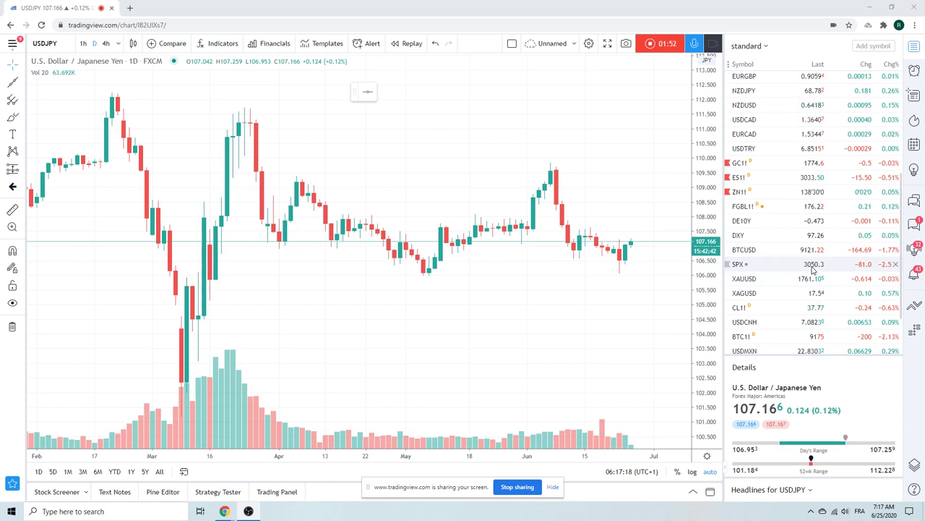
scroll(814, 269, "up", 3)
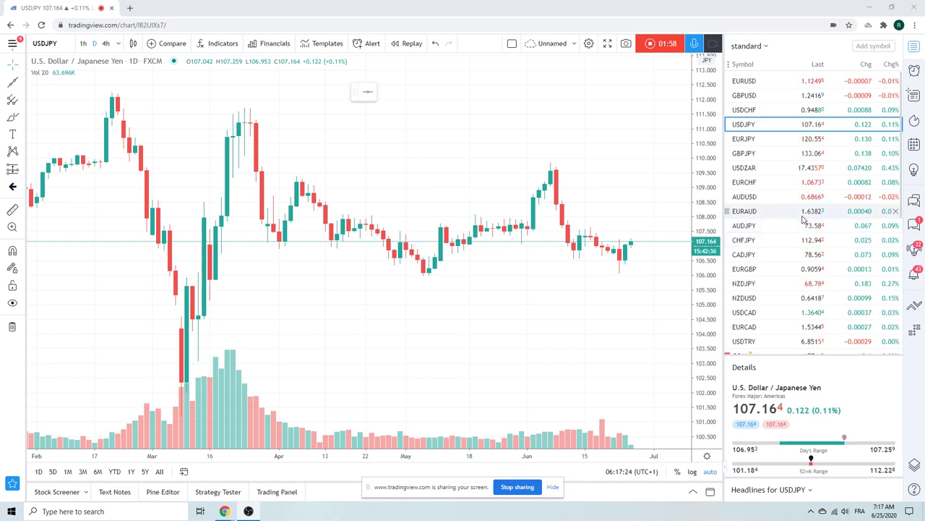
scroll(802, 218, "down", 1)
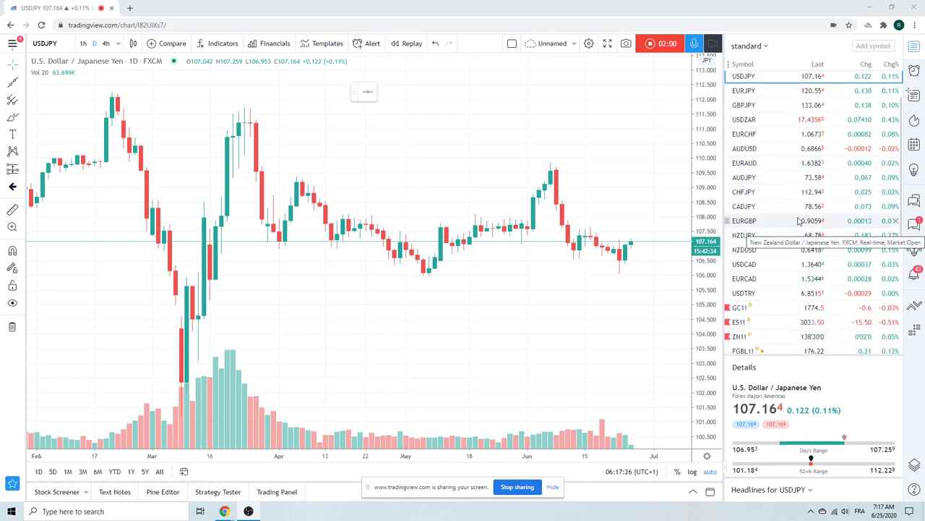
scroll(804, 211, "up", 1)
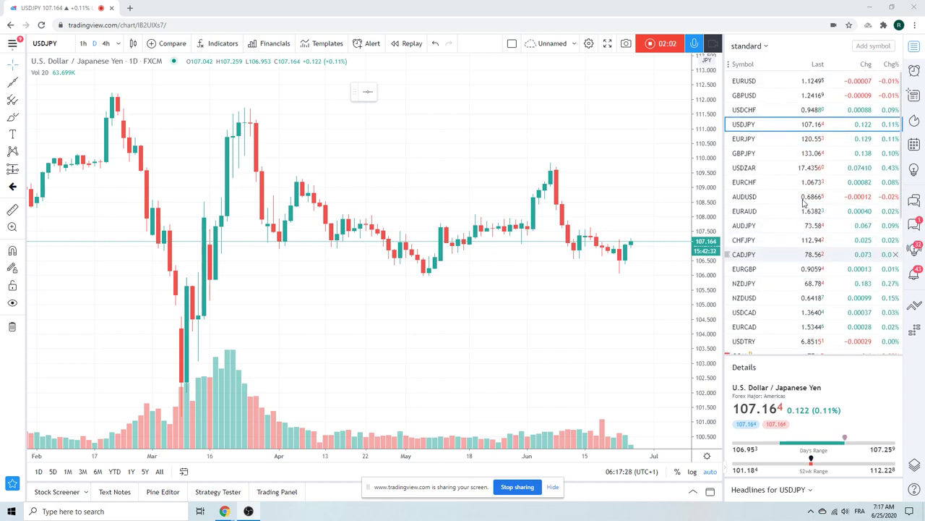
scroll(804, 203, "down", 1)
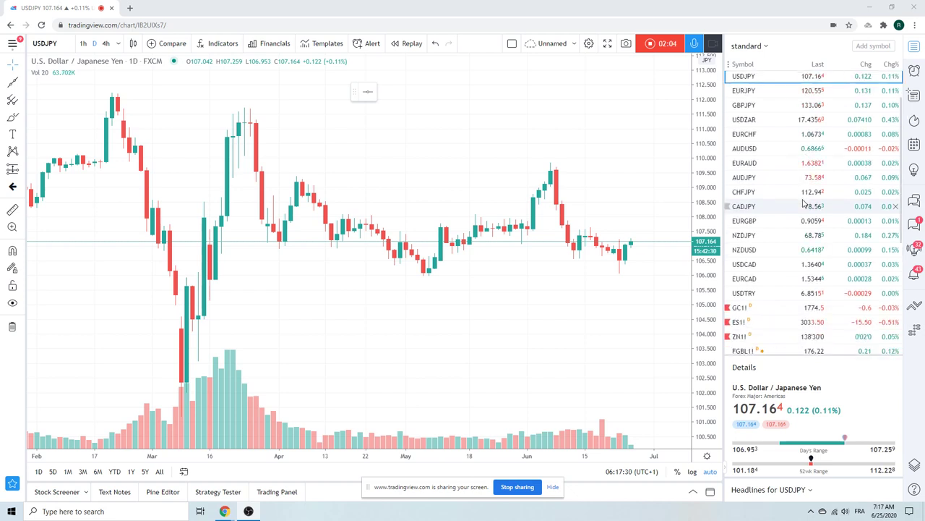
left_click(762, 208)
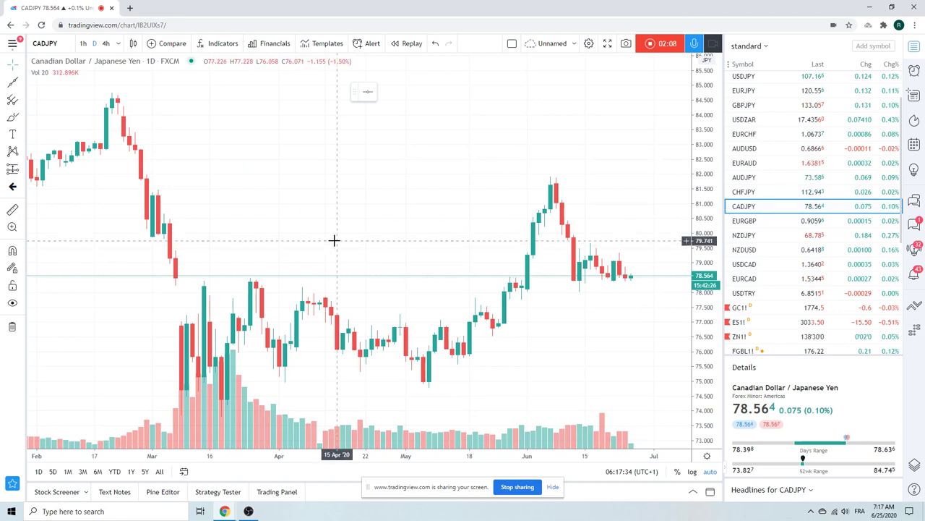
left_click(106, 43)
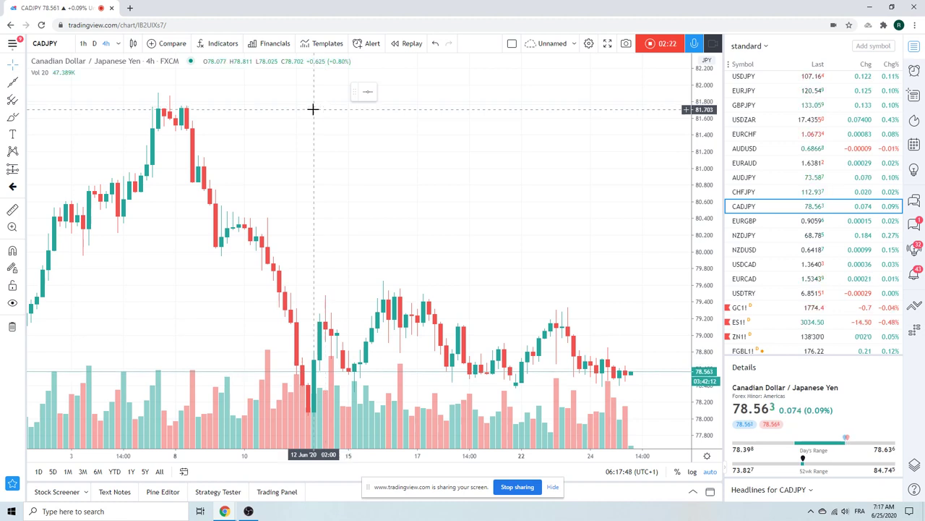
left_click(86, 45)
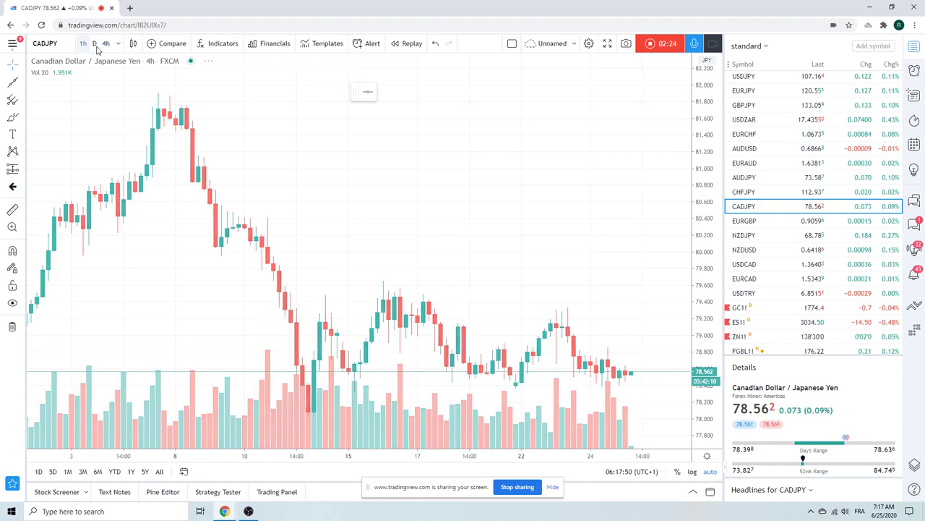
scroll(468, 121, "down", 5)
scroll(466, 181, "down", 3)
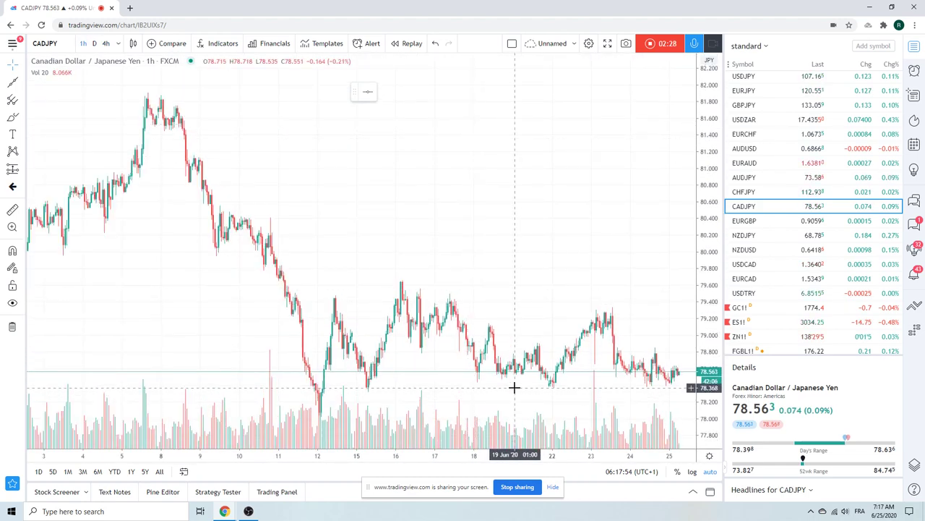
scroll(514, 387, "up", 3)
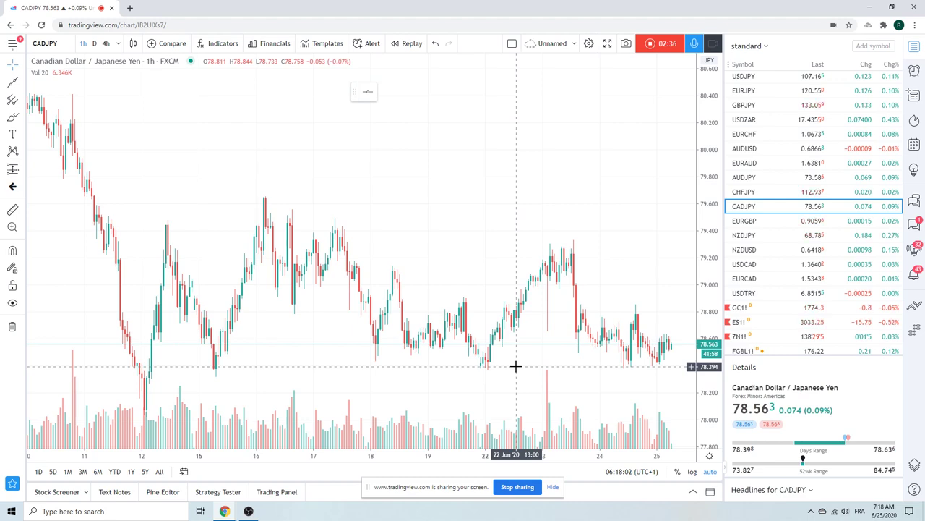
scroll(515, 367, "down", 3)
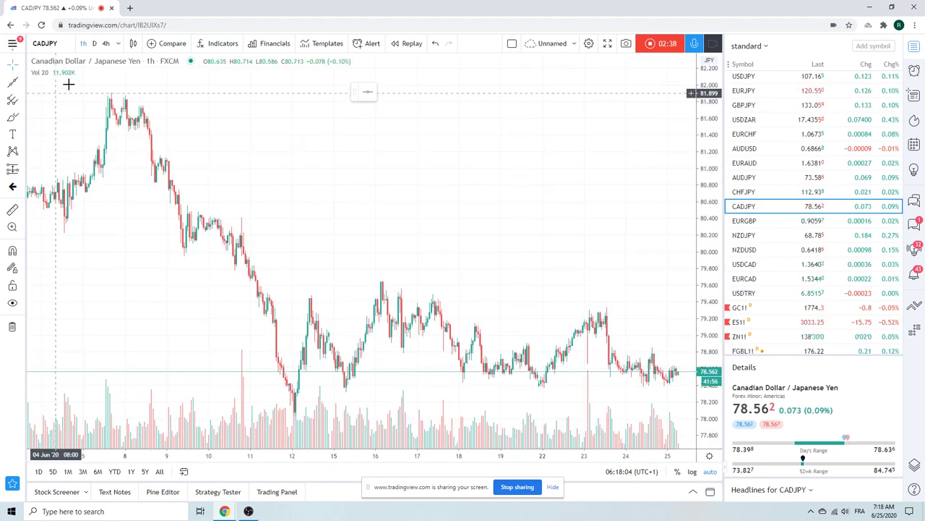
left_click(105, 44)
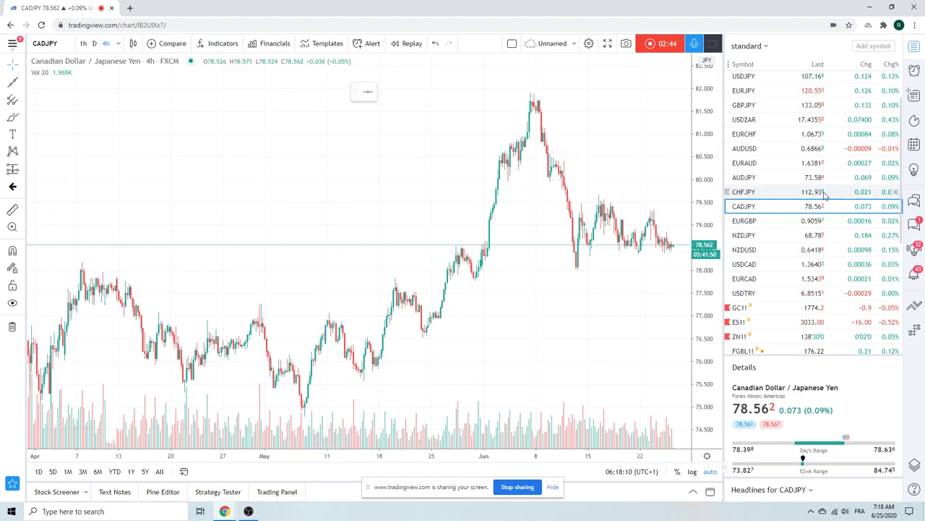
scroll(825, 196, "down", 3)
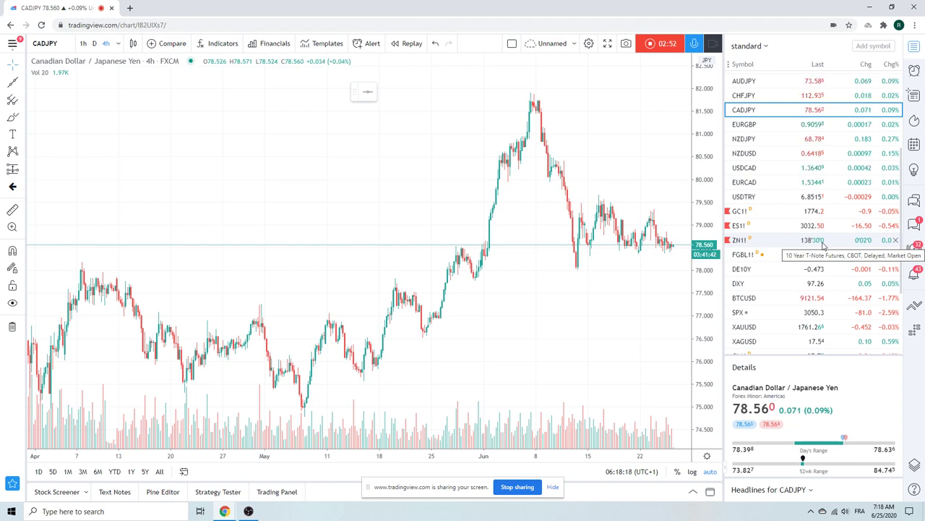
Step: Glance at the NZDUSD chart, then load ES1! S&P 500 E-mini futures on 4-hour candles
left_click(760, 161)
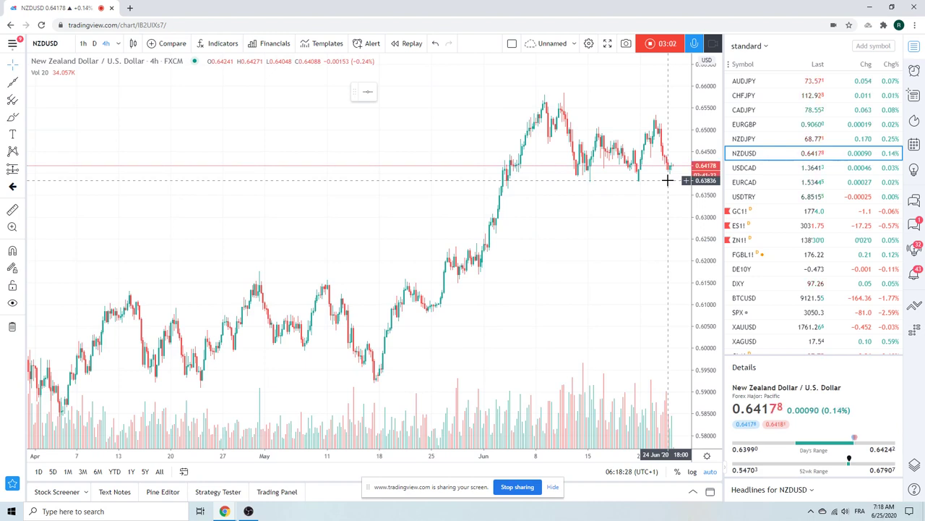
left_click(756, 229)
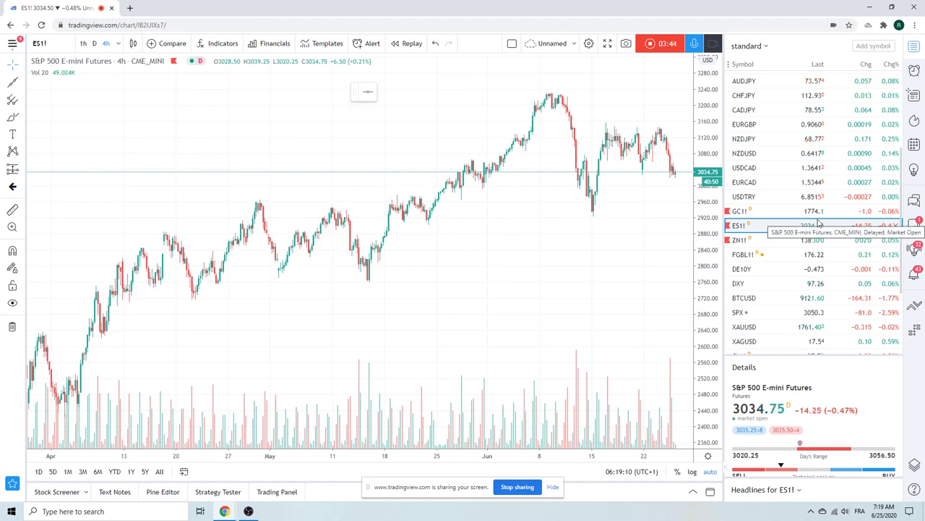
Step: Review the zoomed Gold Futures (GC1!) chart, then load the USDCAD 4-hour chart
left_click(759, 214)
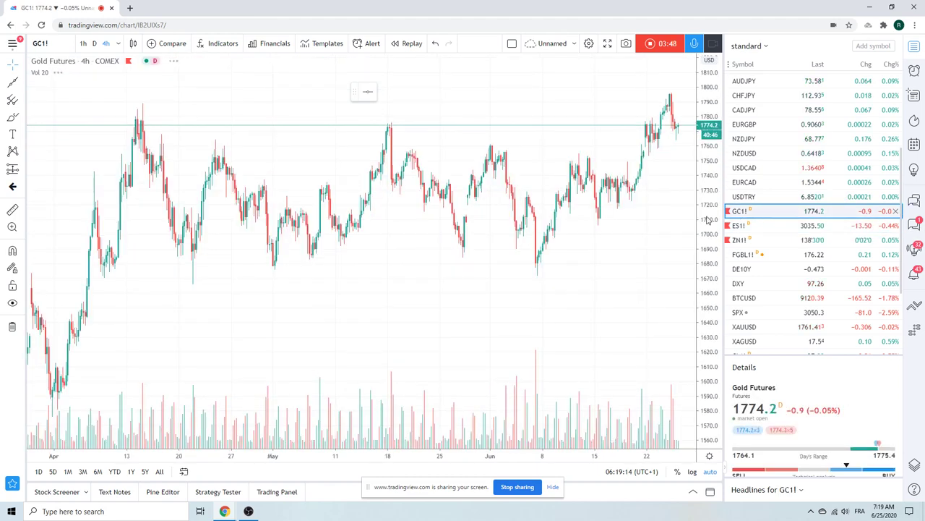
scroll(548, 217, "up", 4)
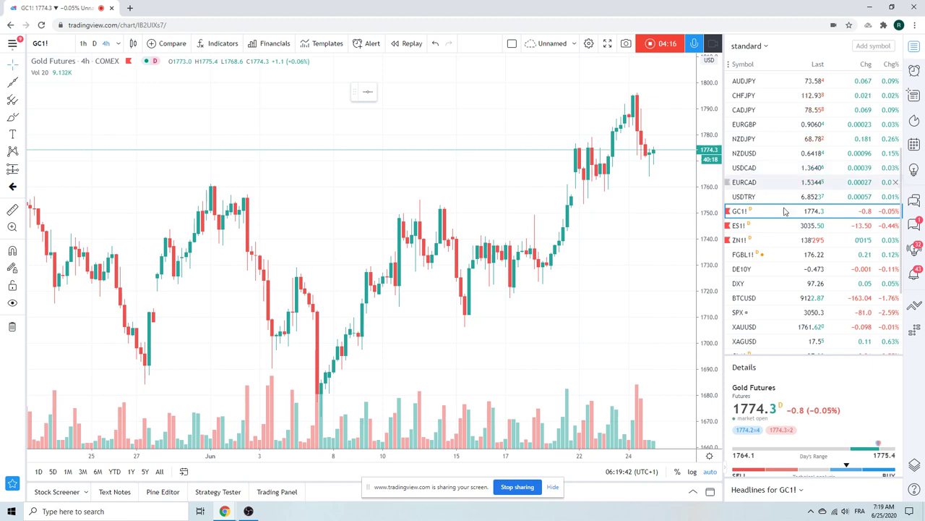
left_click(753, 168)
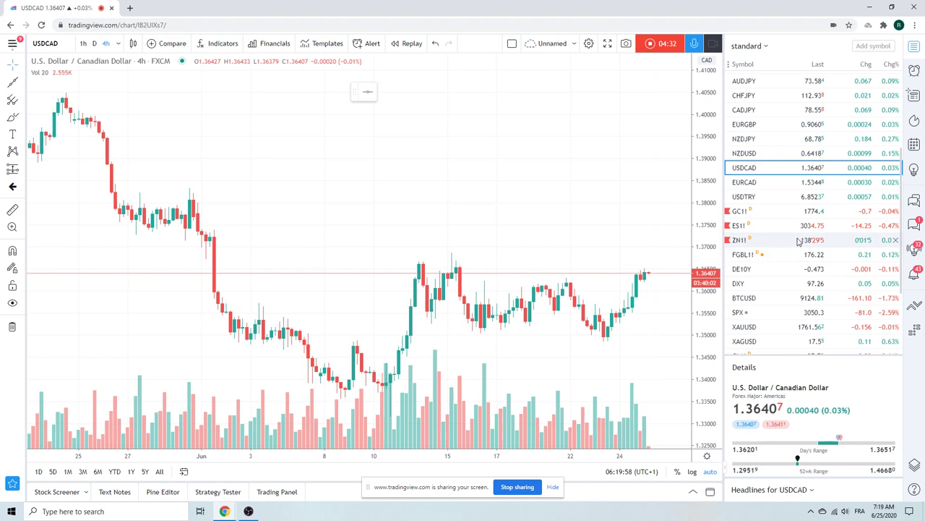
Step: Load the Light Crude Oil Futures (CL1!) 4-hour NYMEX chart from the watchlist
scroll(795, 241, "down", 1)
scroll(795, 241, "down", 1)
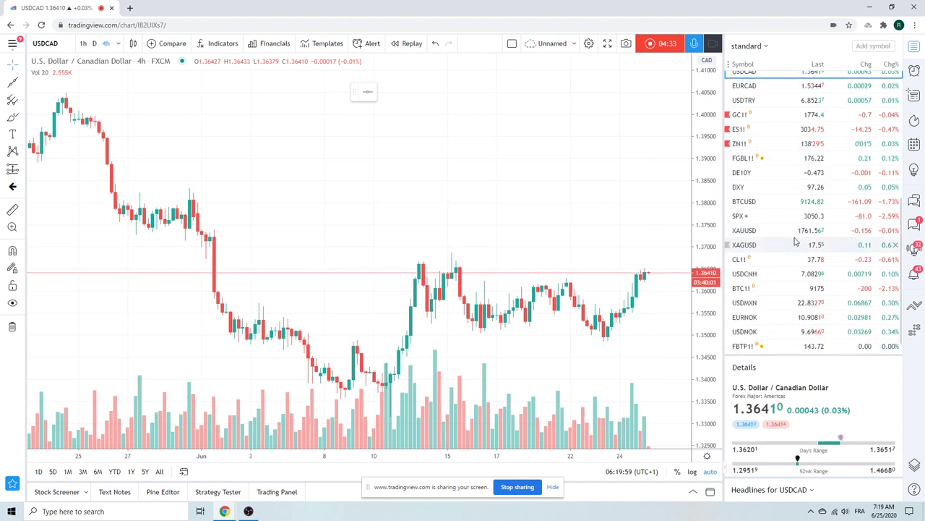
left_click(749, 260)
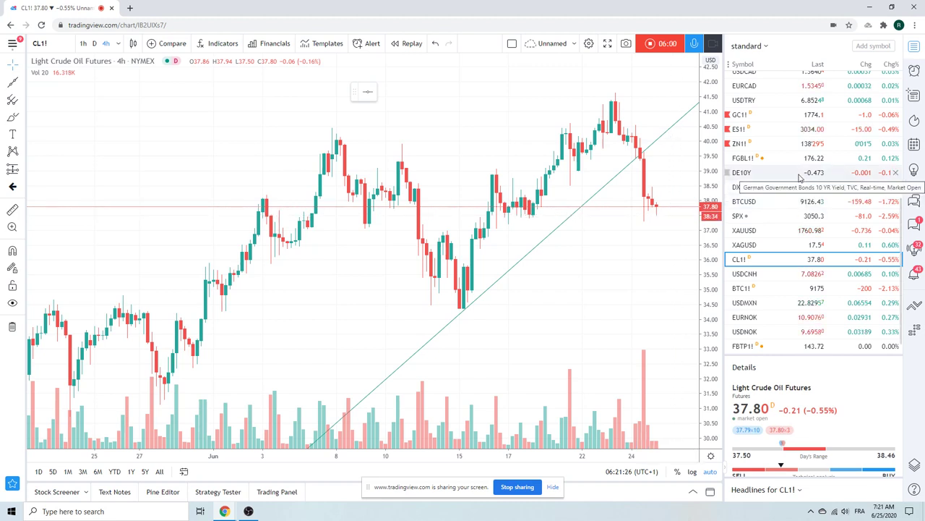
scroll(799, 177, "up", 5)
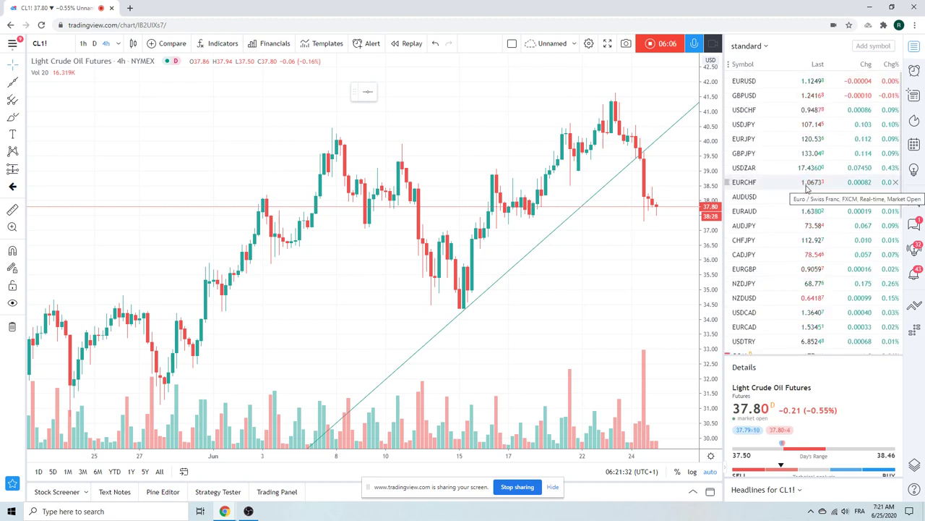
Step: Check the EURUSD chart, then load the USDZAR 4-hour chart
left_click(777, 81)
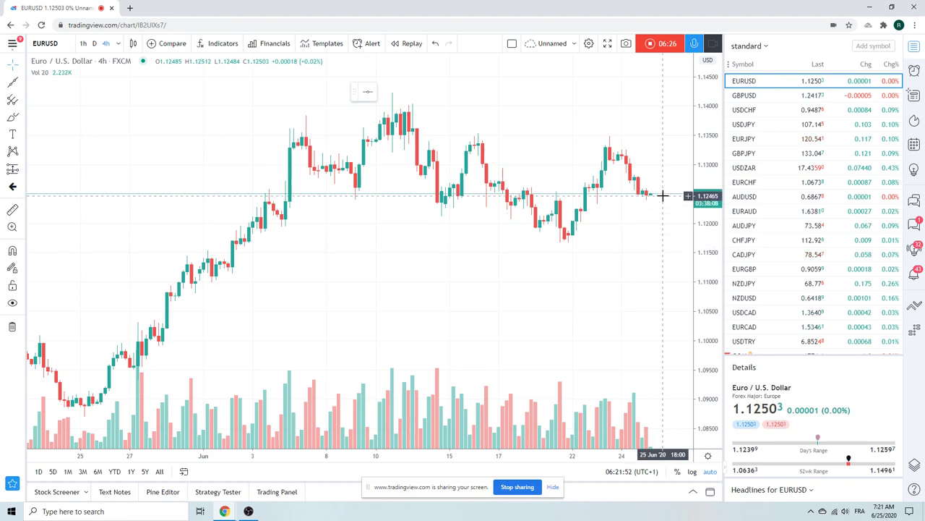
left_click(760, 172)
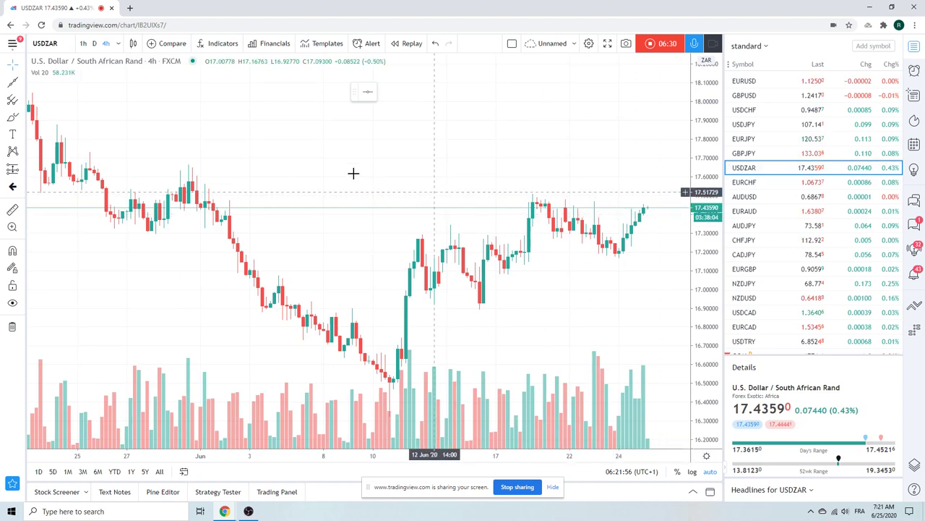
left_click(83, 44)
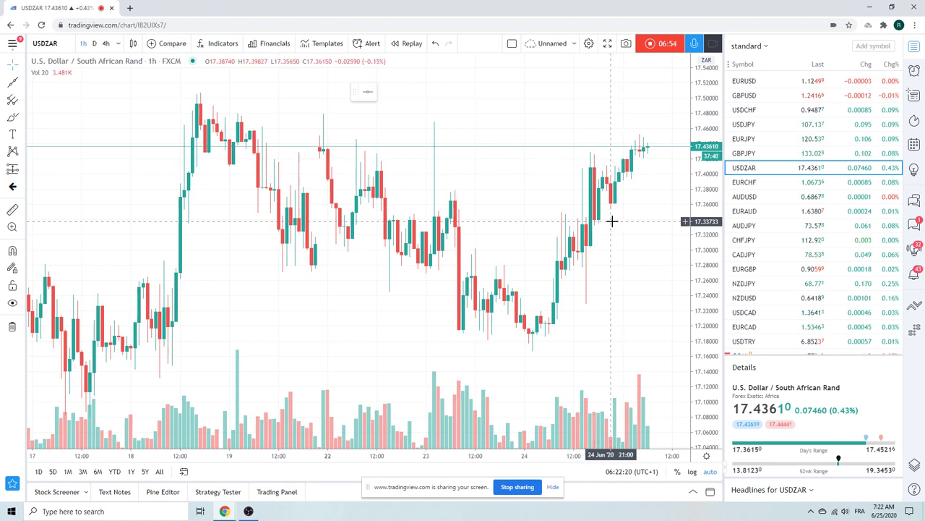
left_click(105, 43)
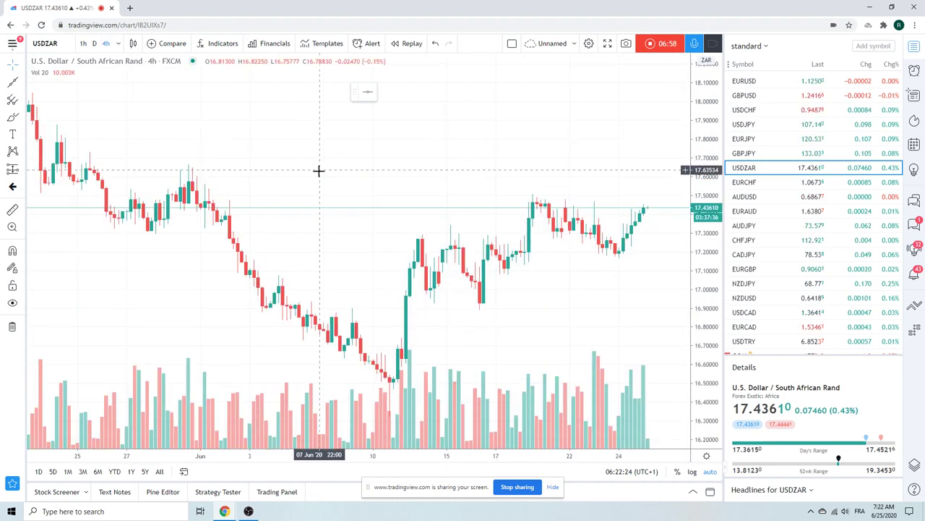
Step: Draw an Extended Line through the 29 May and 12 Jun USDZAR highs, then load AUDUSD
left_click(22, 84)
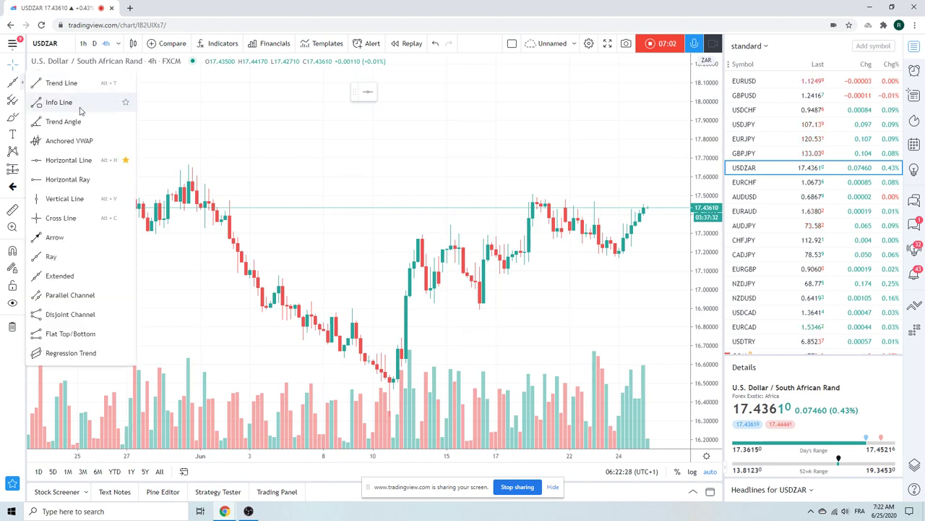
left_click(86, 276)
left_click(188, 165)
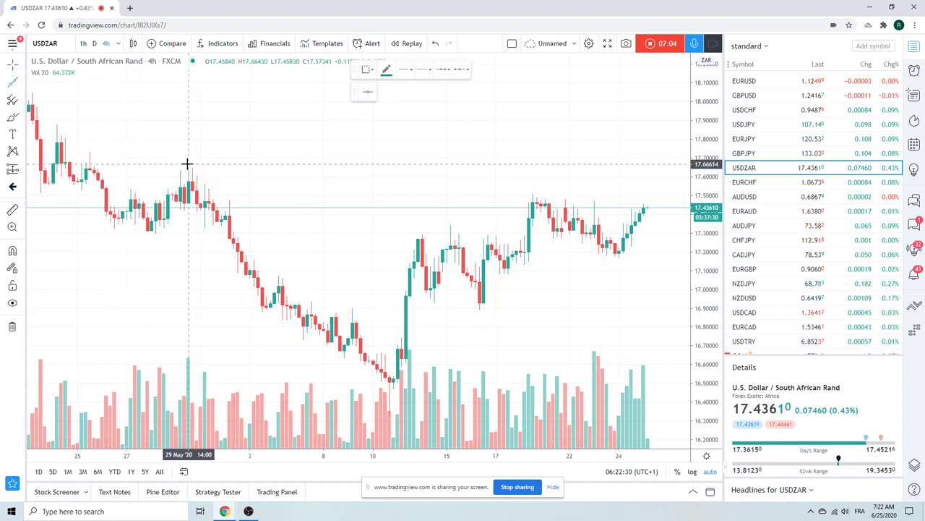
left_click(429, 185)
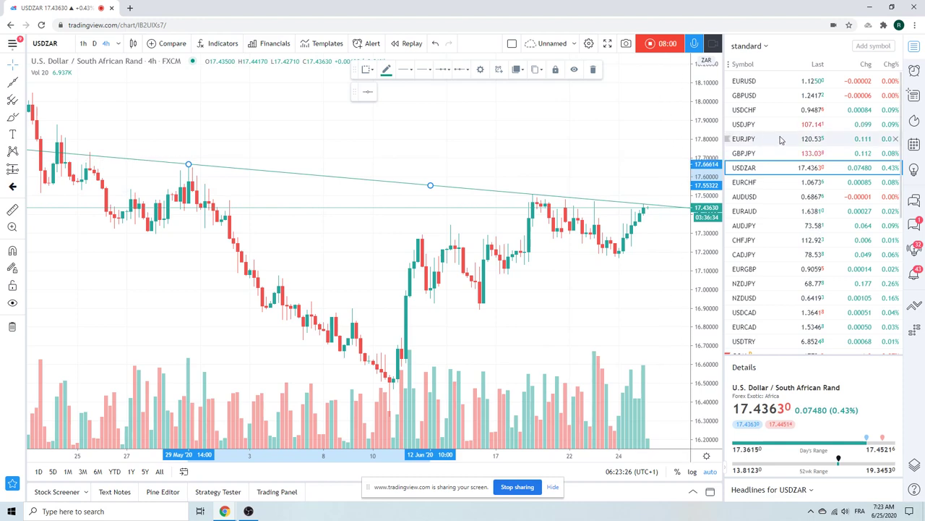
left_click(744, 197)
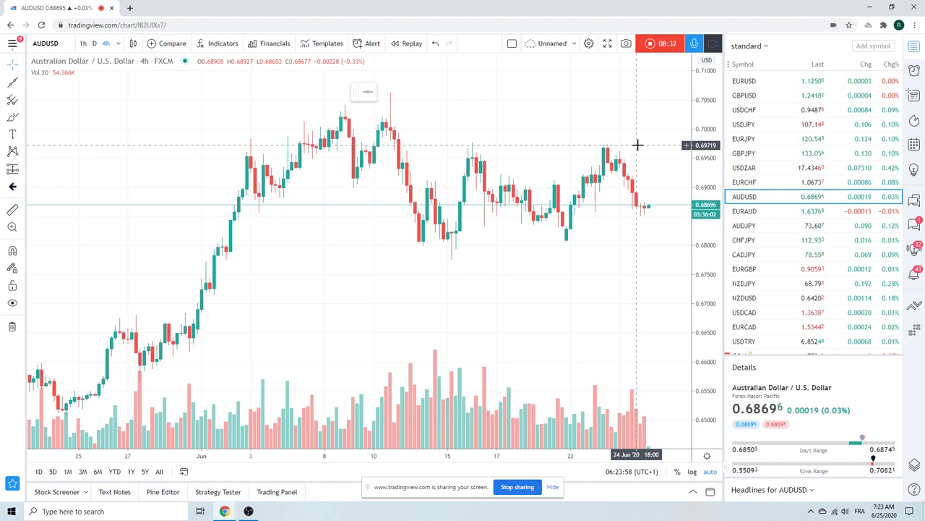
Step: Zoom out and back in on AUDUSD, then load the AUDJPY 4-hour chart
scroll(637, 144, "down", 2)
scroll(637, 145, "down", 3)
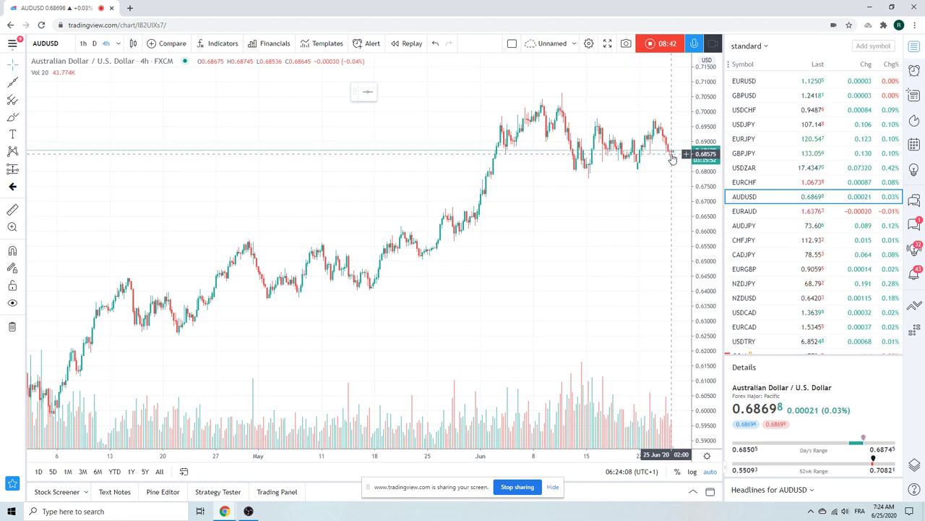
scroll(396, 80, "up", 3)
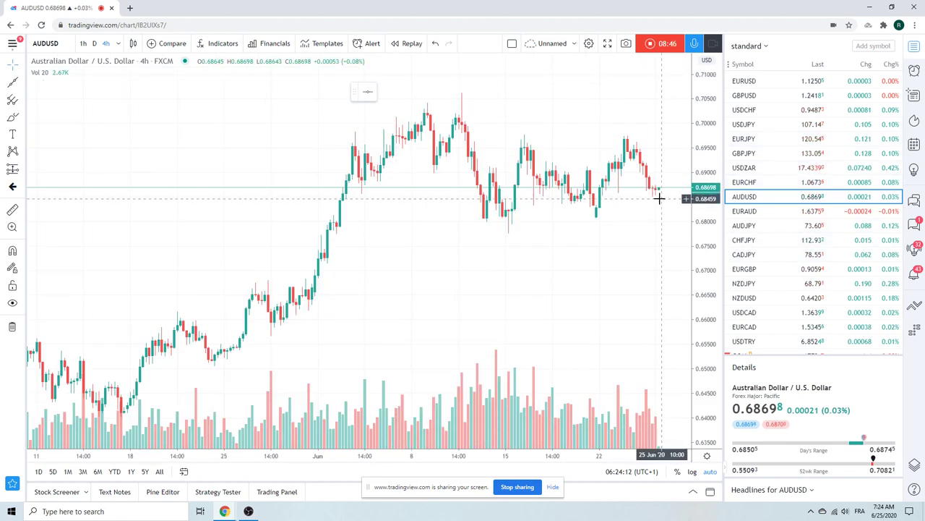
left_click(743, 225)
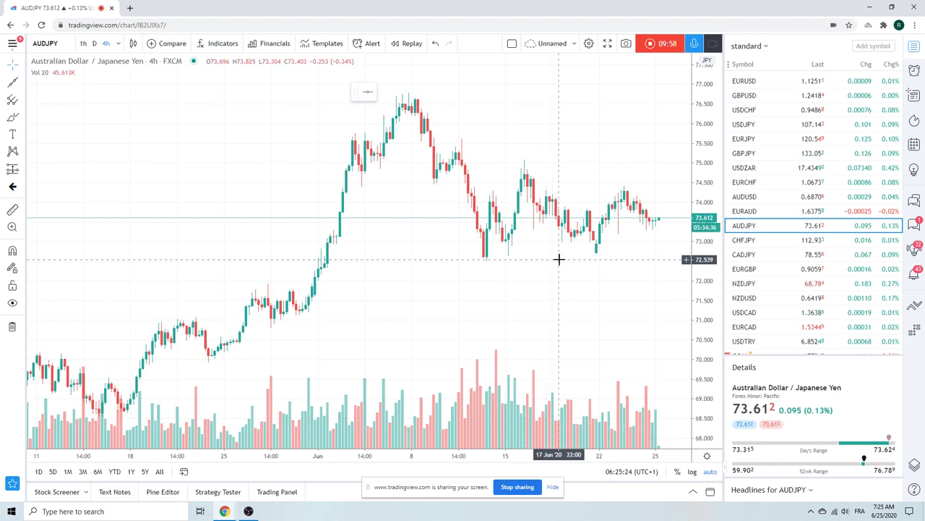
Step: Check NZDJPY, load the EURJPY 4-hour chart, then scroll the watchlist to the futures
left_click(752, 286)
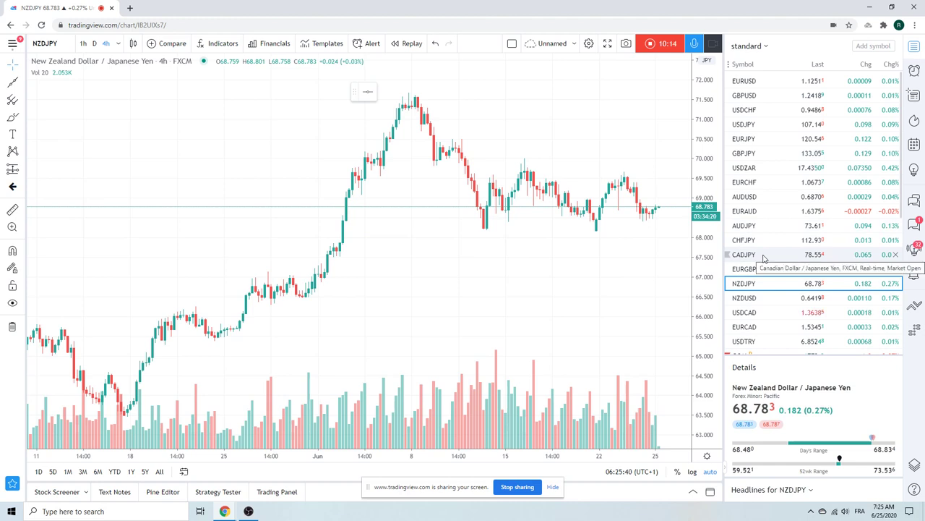
left_click(747, 140)
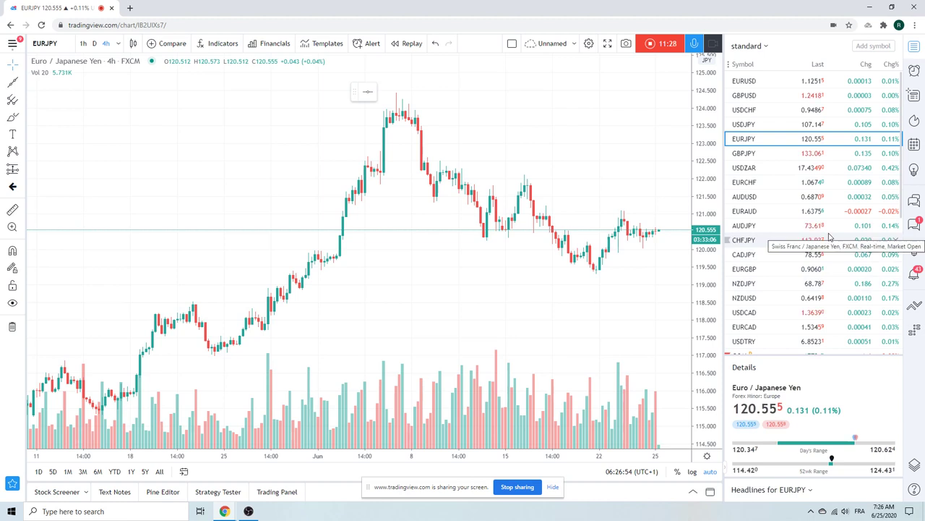
scroll(830, 238, "down", 5)
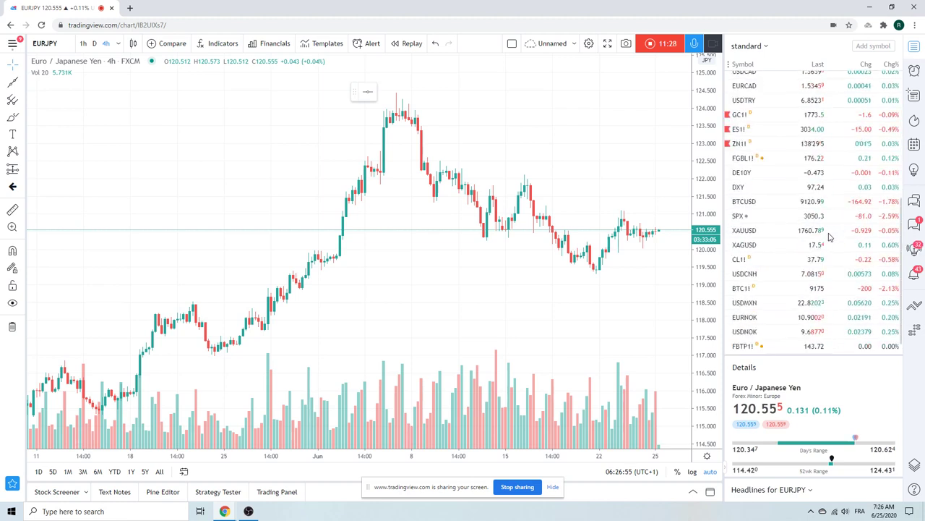
Step: Load ES1! S&P 500 E-mini futures and set the chart interval to 1D
left_click(759, 129)
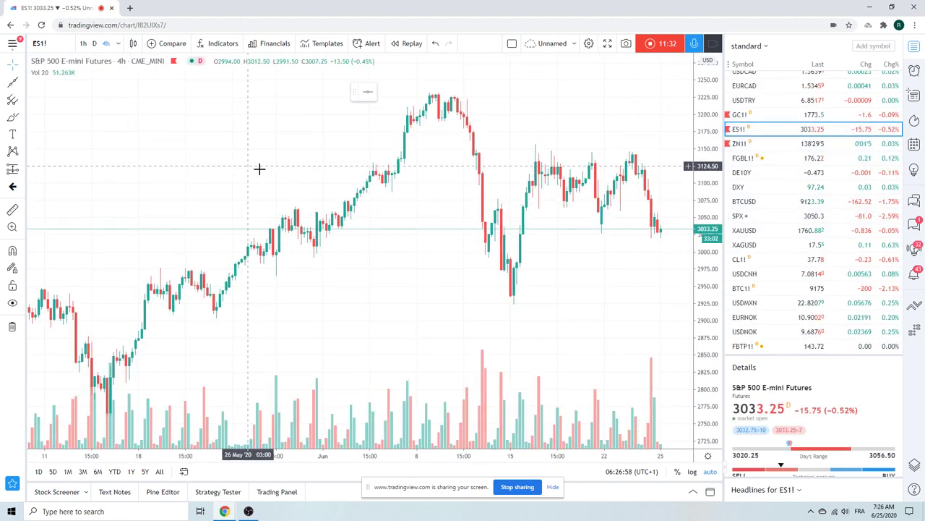
left_click(94, 44)
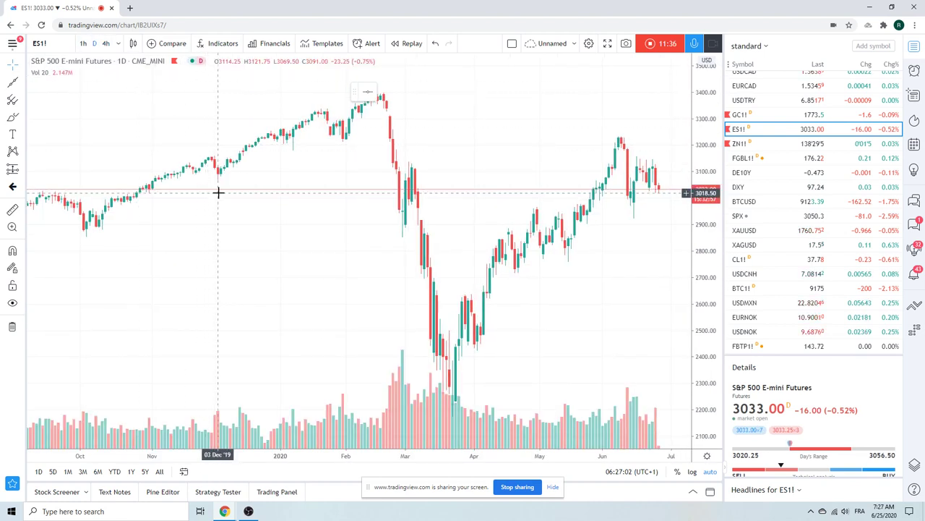